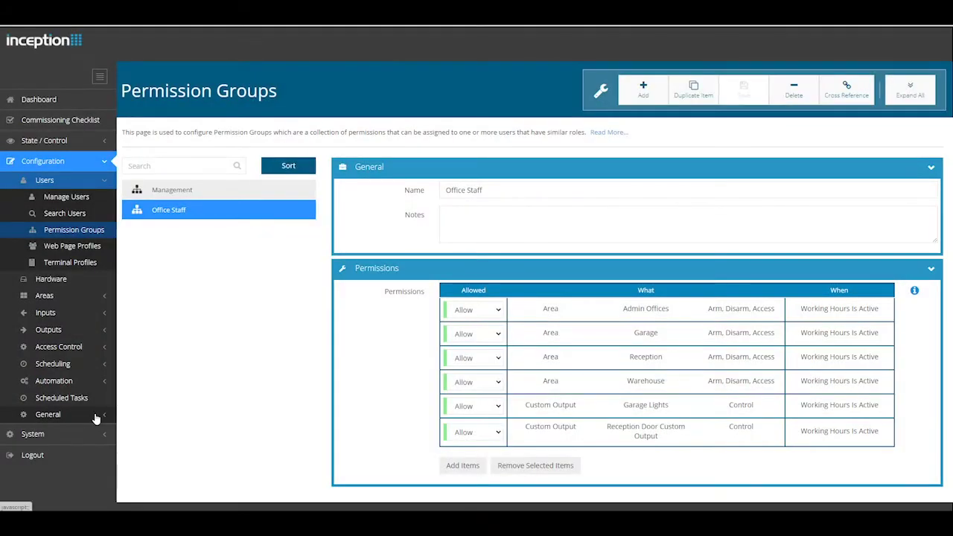
- Open the T4000 Configuration section of the general Alarm Reporting settings
{"action": "left_click", "coordinate": [96, 417]}
{"action": "left_click", "coordinate": [99, 399]}
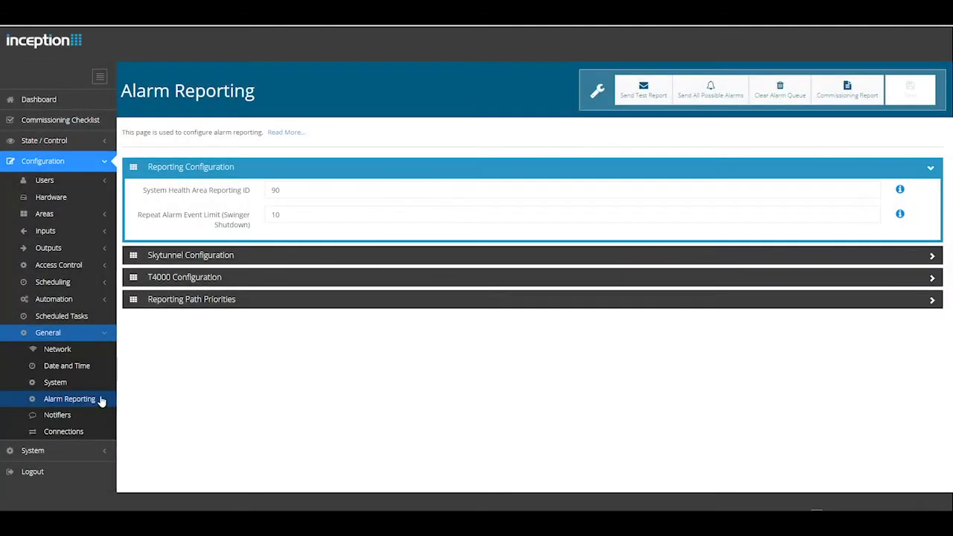
{"action": "left_click", "coordinate": [193, 280]}
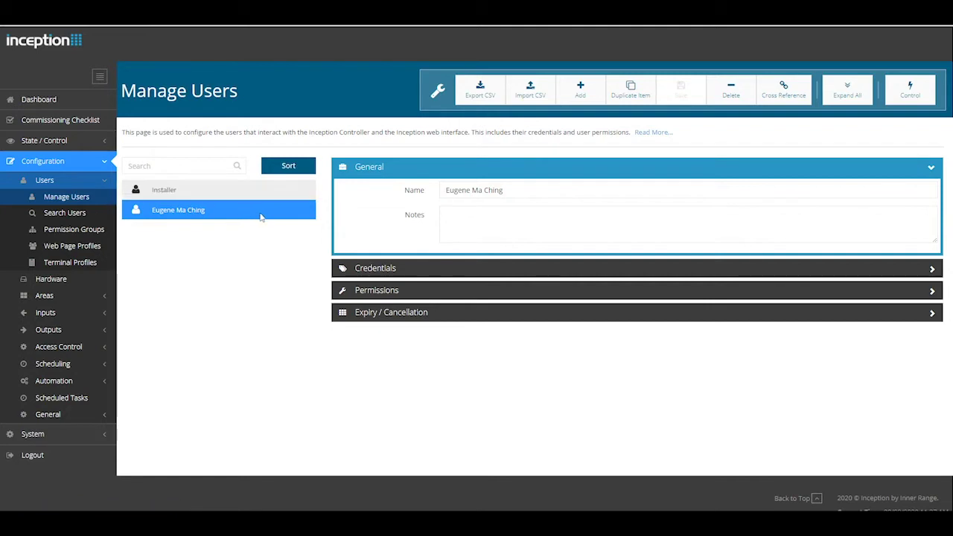
- Review the non-installer user's assigned permissions and the permission entries of the Office Staff permission group
{"action": "left_click", "coordinate": [445, 294]}
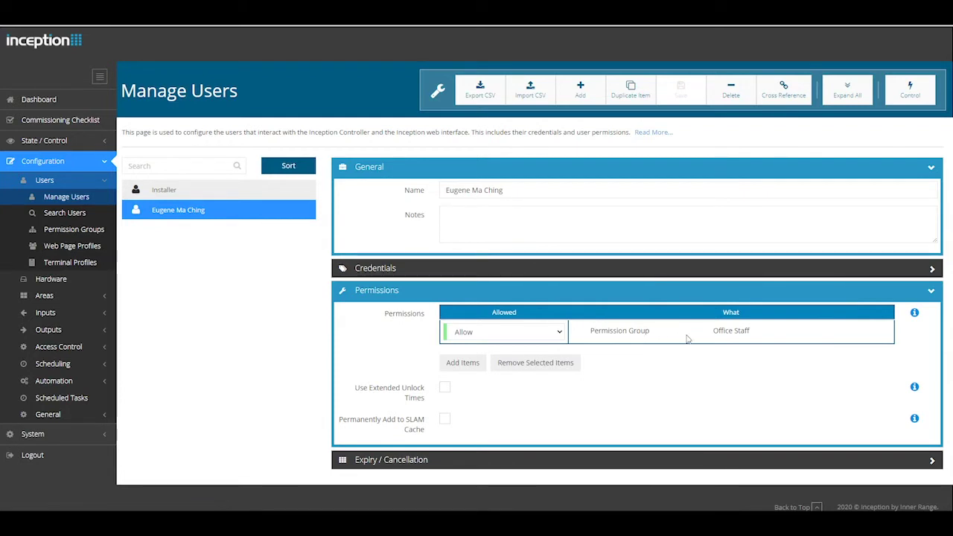
{"action": "left_click", "coordinate": [93, 231]}
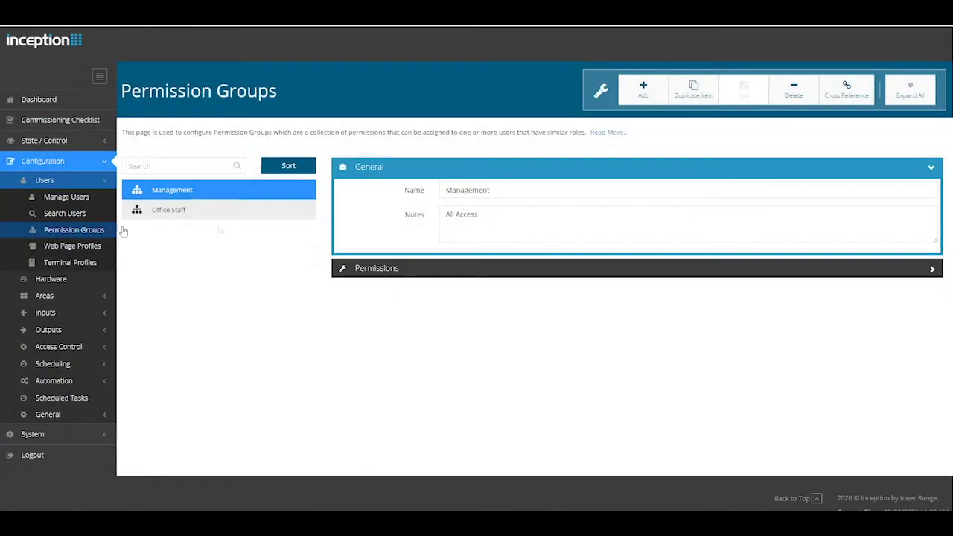
{"action": "left_click", "coordinate": [287, 218]}
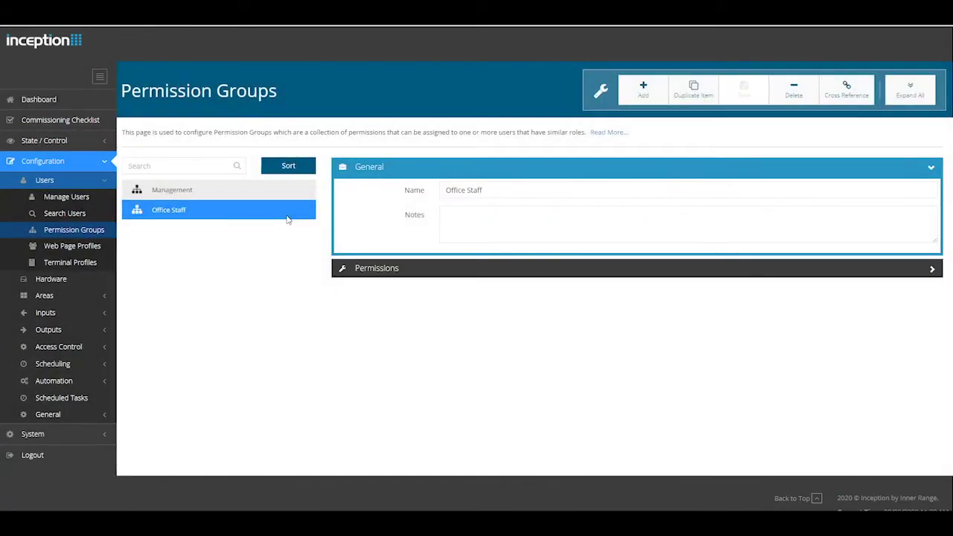
{"action": "left_click", "coordinate": [428, 270]}
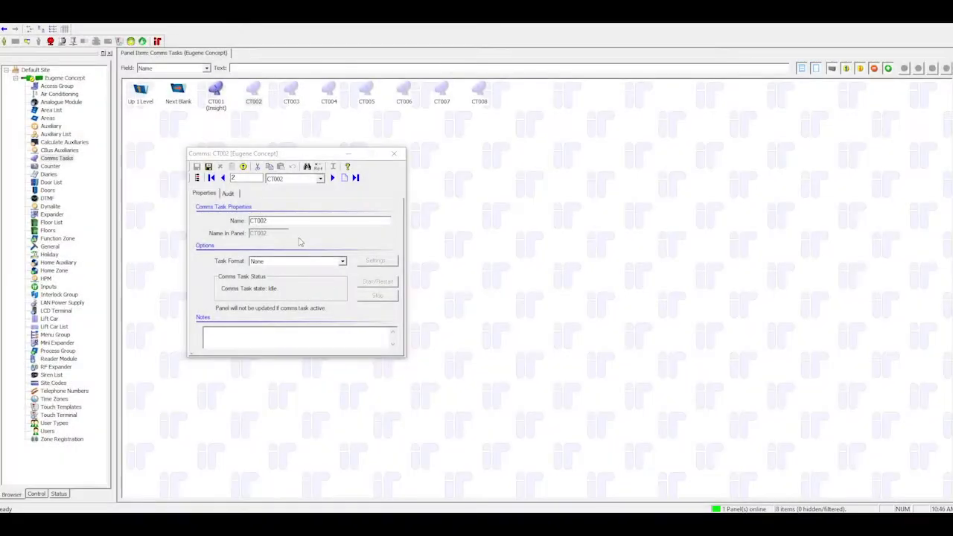
- In the Concept panel software, name comms task CT002 "T4000" and set its task format to GSM
{"action": "left_click_drag", "start_coordinate": [292, 221], "coordinate": [228, 220]}
{"action": "type", "text": "T"}
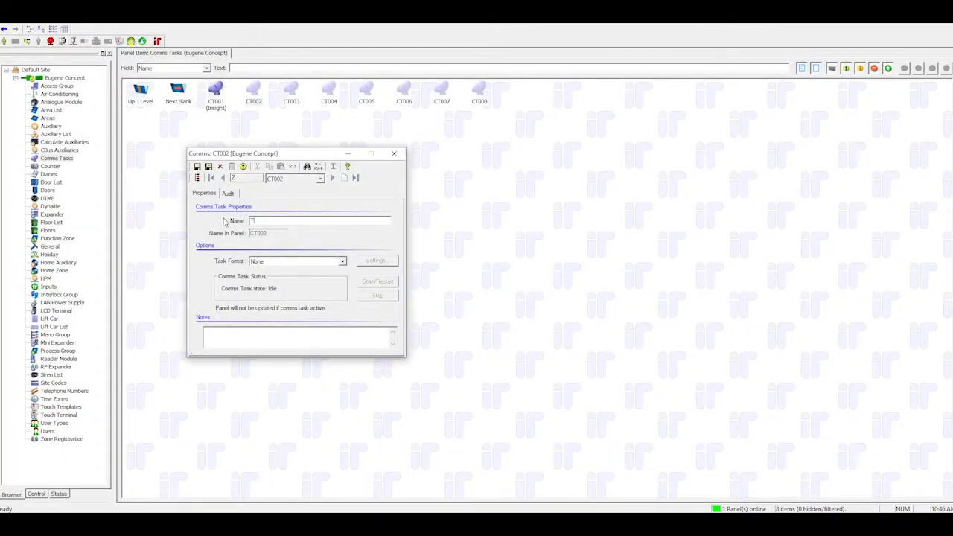
{"action": "left_click", "coordinate": [347, 262]}
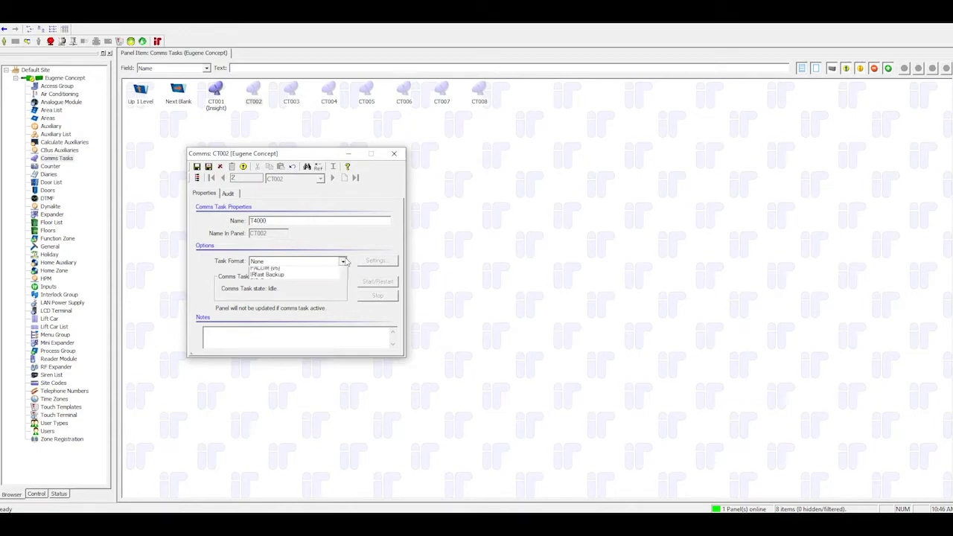
{"action": "left_click", "coordinate": [278, 385]}
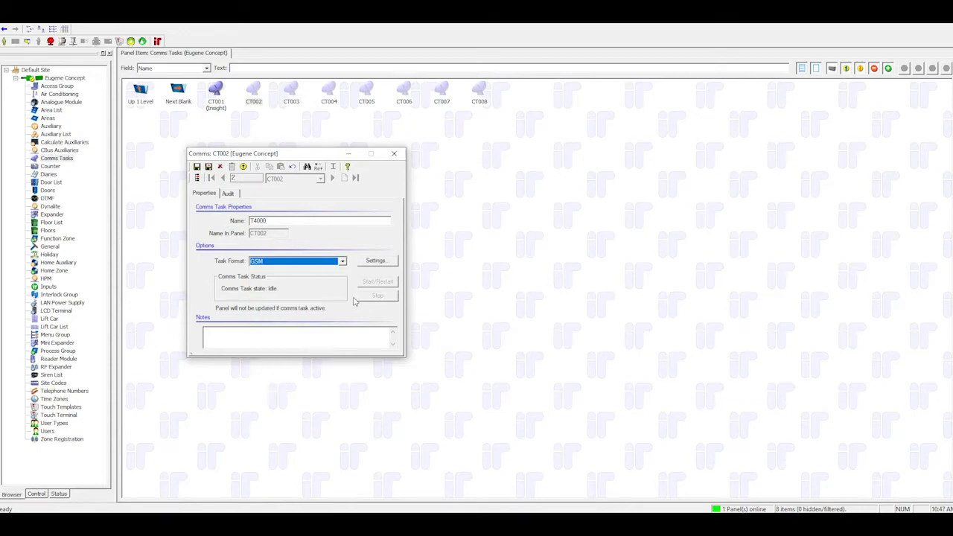
- Configure the GSM comms task's connection to use Port 2 at a baud rate of 1200
{"action": "left_click", "coordinate": [393, 264]}
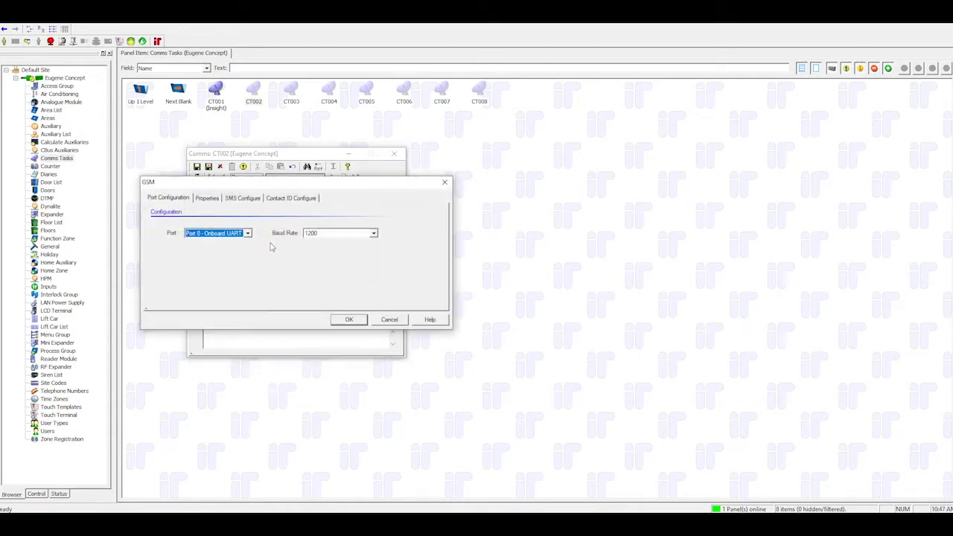
{"action": "left_click", "coordinate": [248, 234]}
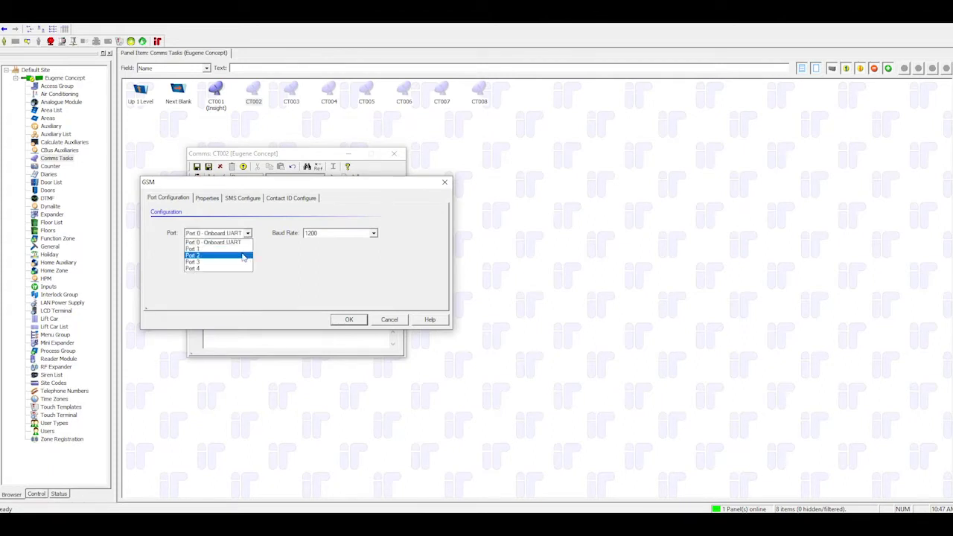
{"action": "left_click", "coordinate": [242, 256]}
{"action": "left_click", "coordinate": [373, 233]}
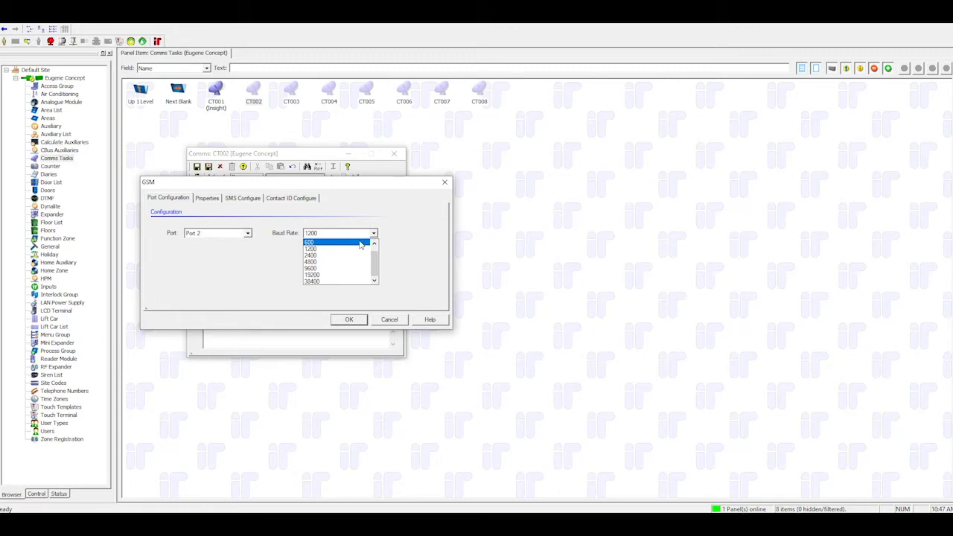
{"action": "left_click", "coordinate": [362, 253]}
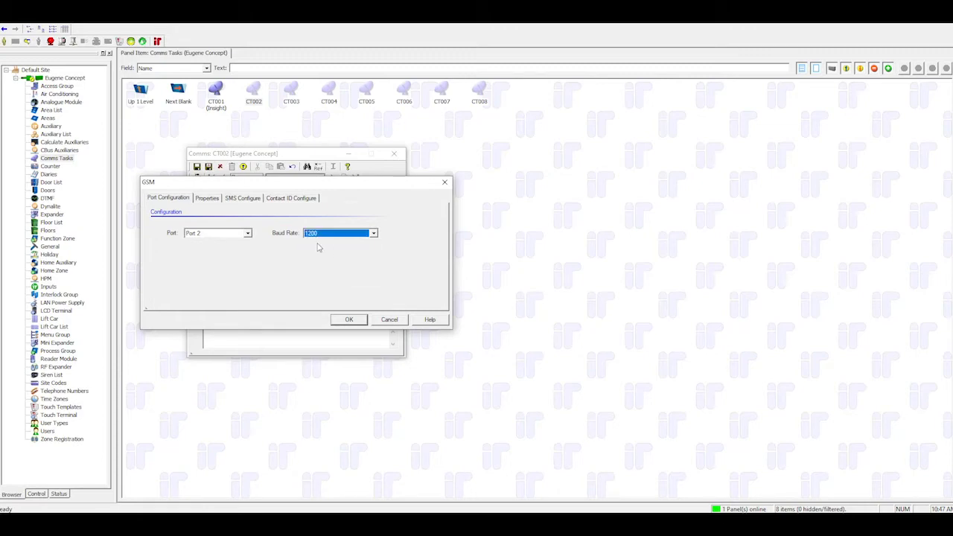
- Set the GSM task's modem registration zone to B01:Z02 and enable the IRFast Alarms option
{"action": "left_click", "coordinate": [201, 204]}
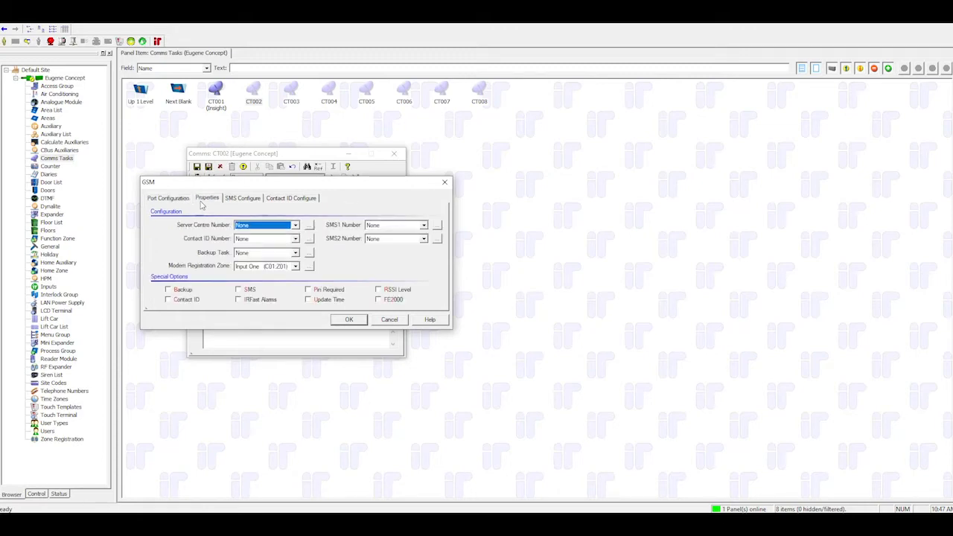
{"action": "left_click", "coordinate": [295, 267]}
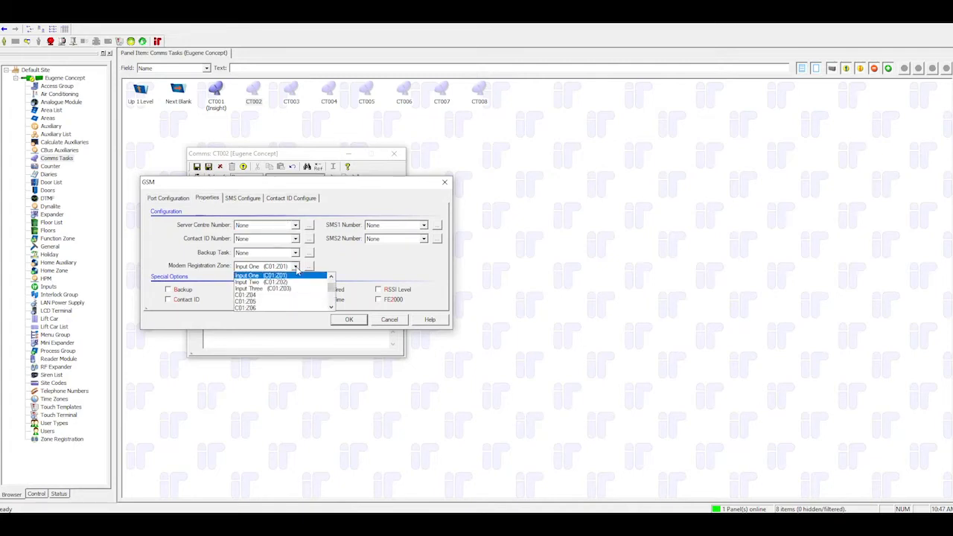
{"action": "left_click", "coordinate": [332, 277]}
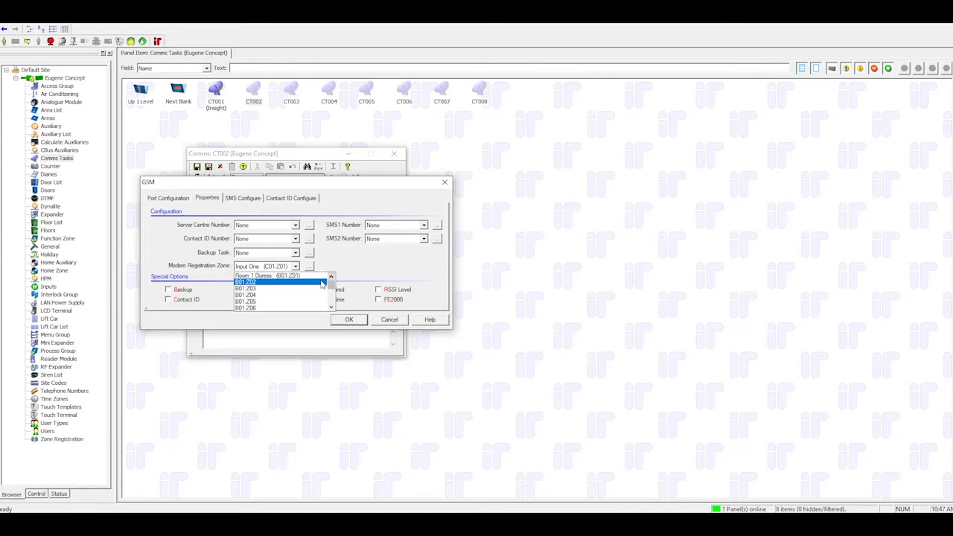
{"action": "left_click", "coordinate": [323, 283]}
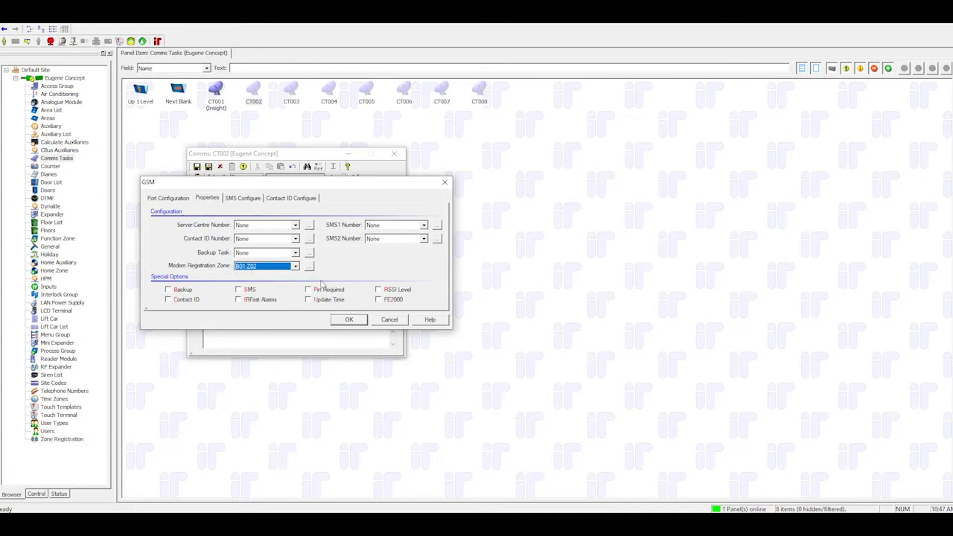
{"action": "left_click", "coordinate": [239, 299]}
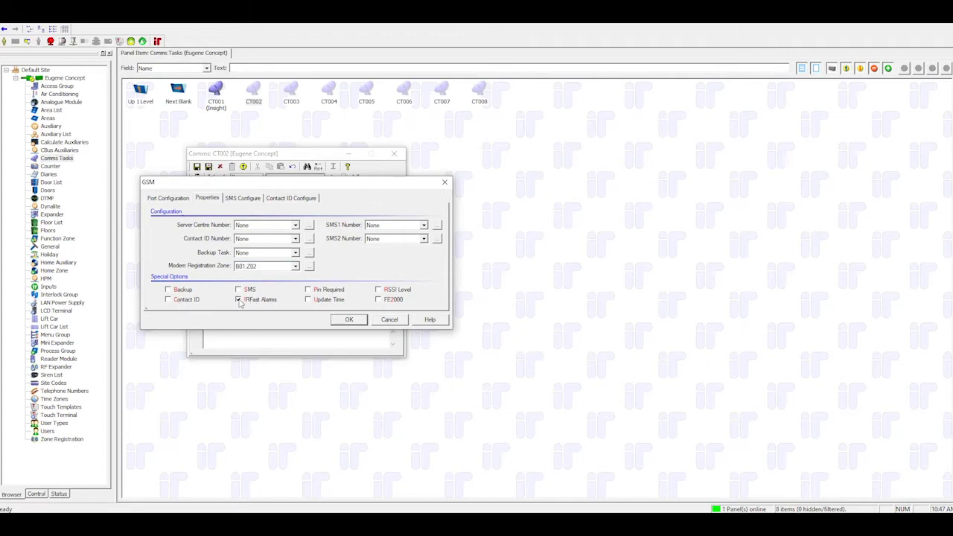
- Enable the Area Control, Home Aux. Control and Status Requests SMS options and accept the GSM settings
{"action": "left_click", "coordinate": [250, 200]}
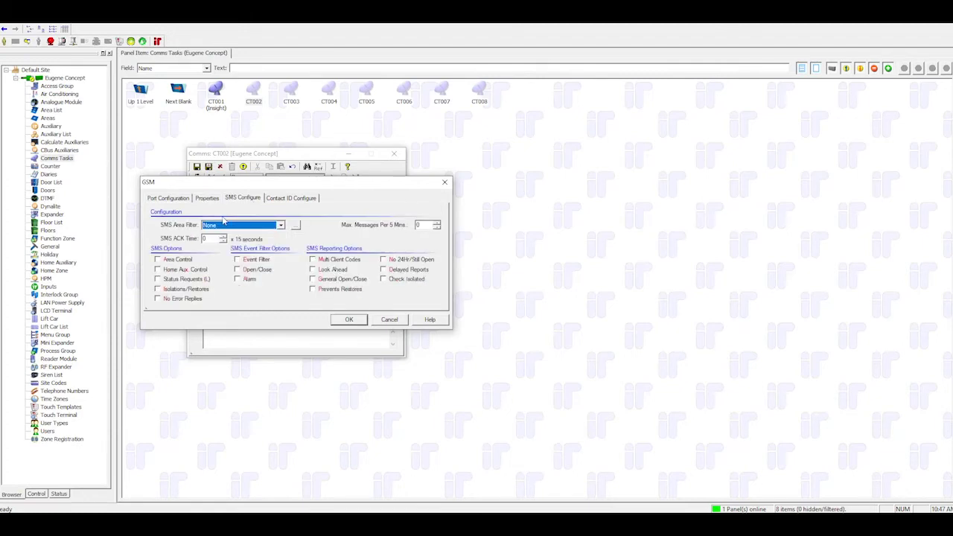
{"action": "left_click", "coordinate": [158, 261]}
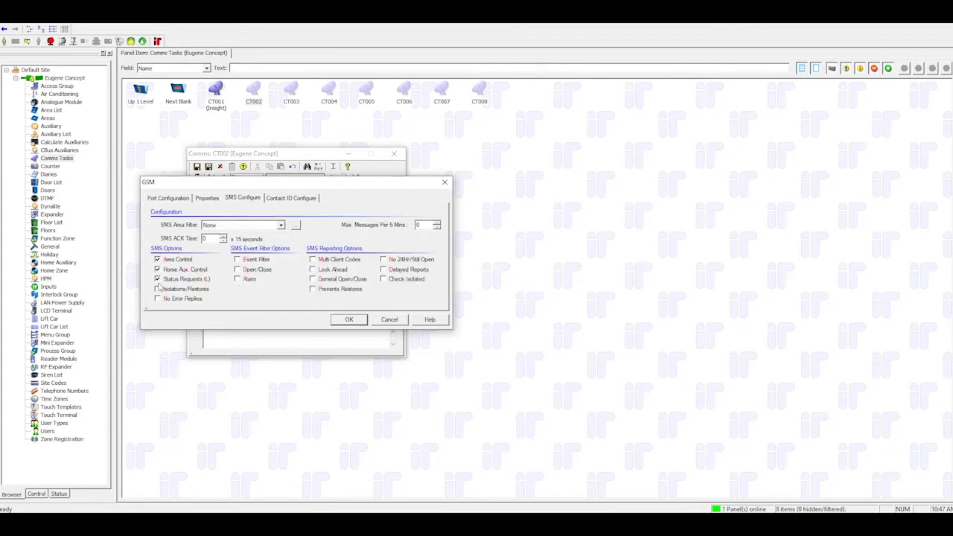
{"action": "left_click", "coordinate": [342, 321]}
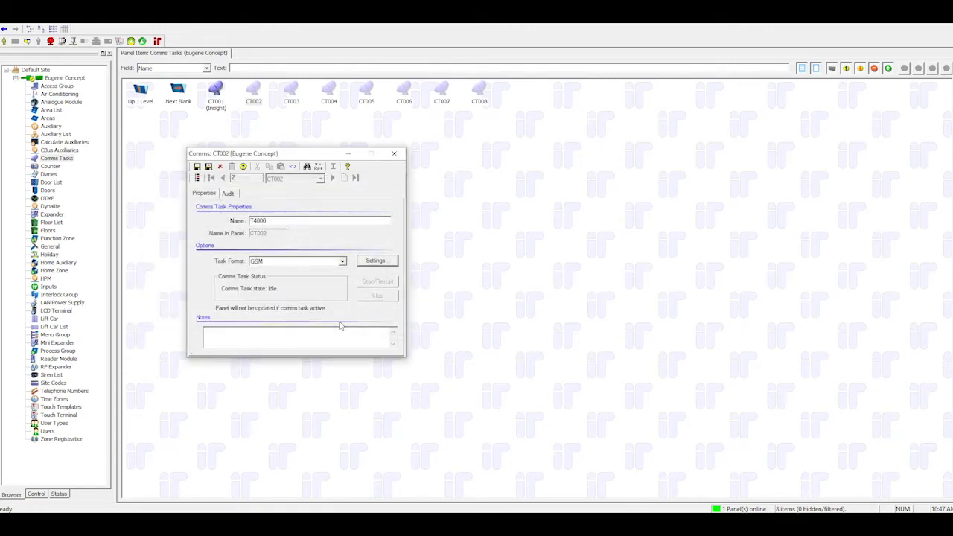
- Save the T4000 comms task and start it
{"action": "left_click", "coordinate": [197, 167]}
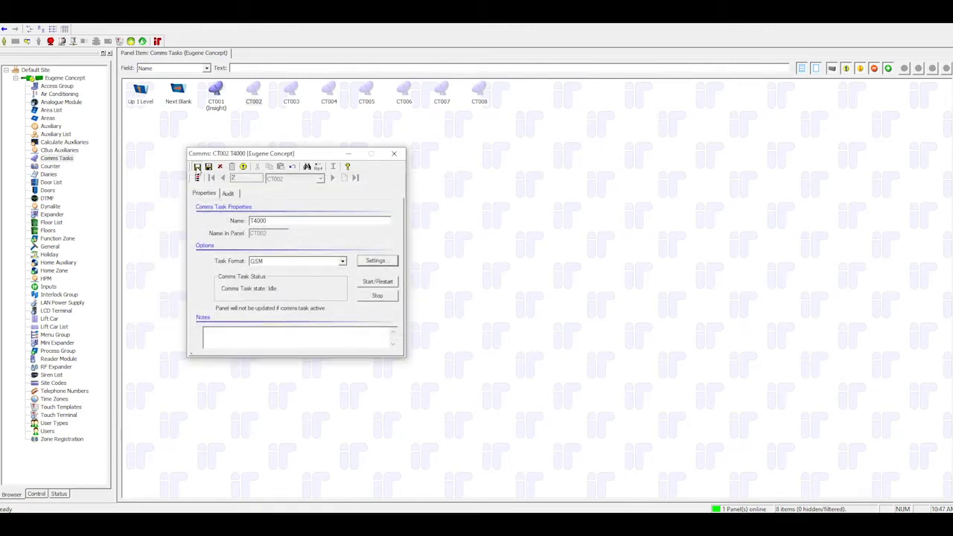
{"action": "left_click", "coordinate": [369, 285]}
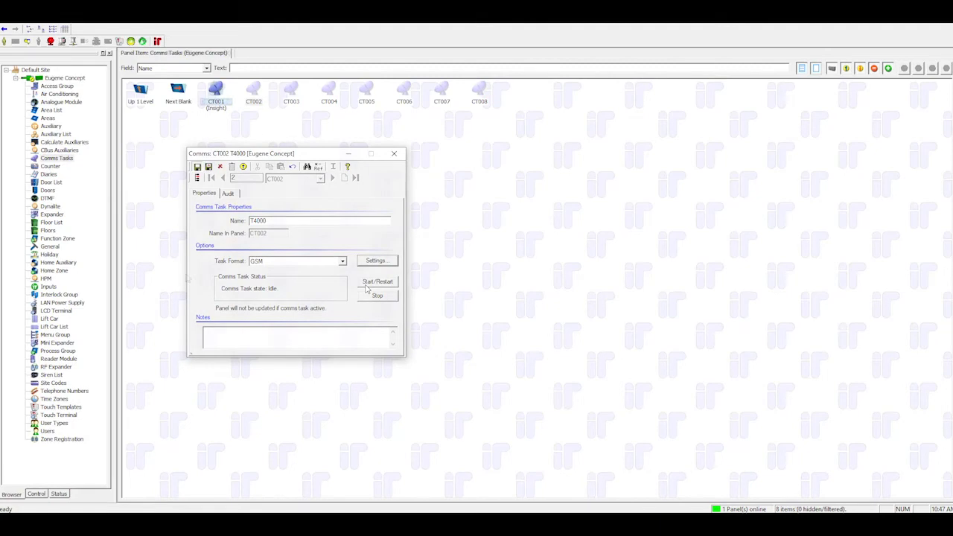
- Open the Sky Command user record and check its assigned user type
{"action": "left_click", "coordinate": [46, 431]}
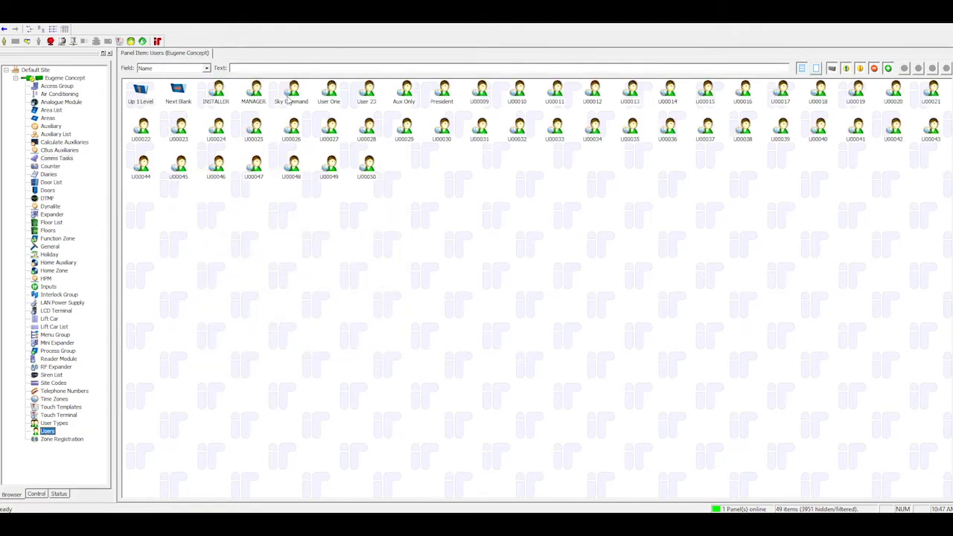
{"action": "double_click", "coordinate": [289, 94]}
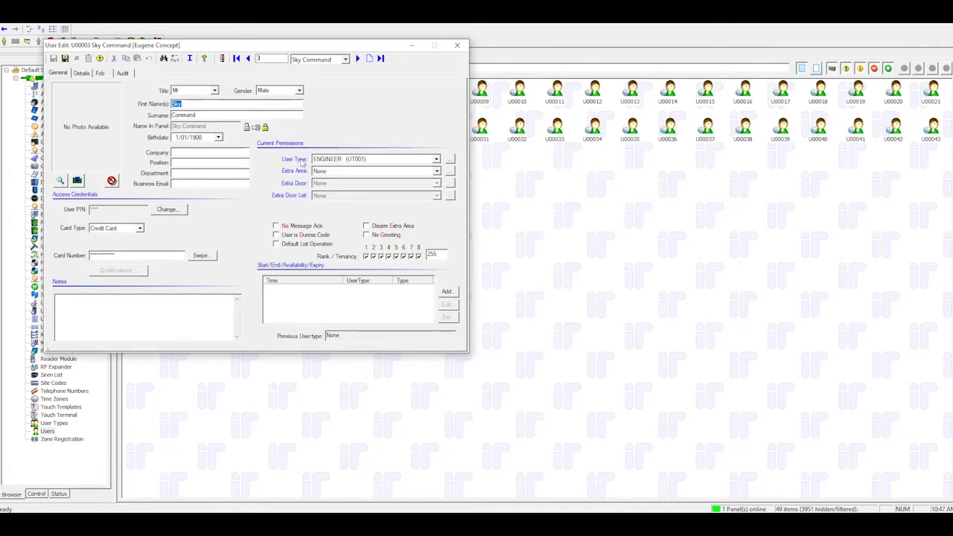
{"action": "left_click", "coordinate": [302, 163]}
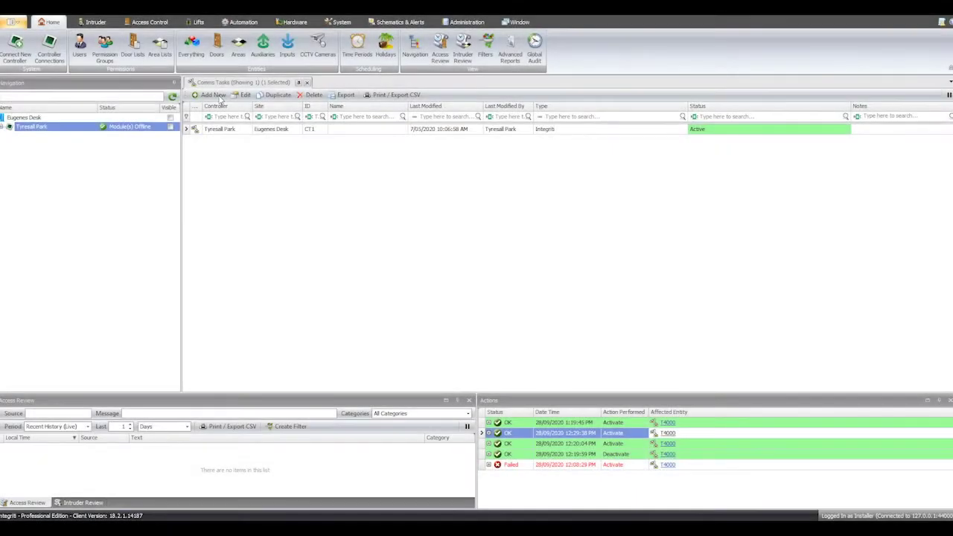
- In Integriti, add a comms task named "T4000" with type GSM and mode Normal
{"action": "left_click", "coordinate": [216, 96]}
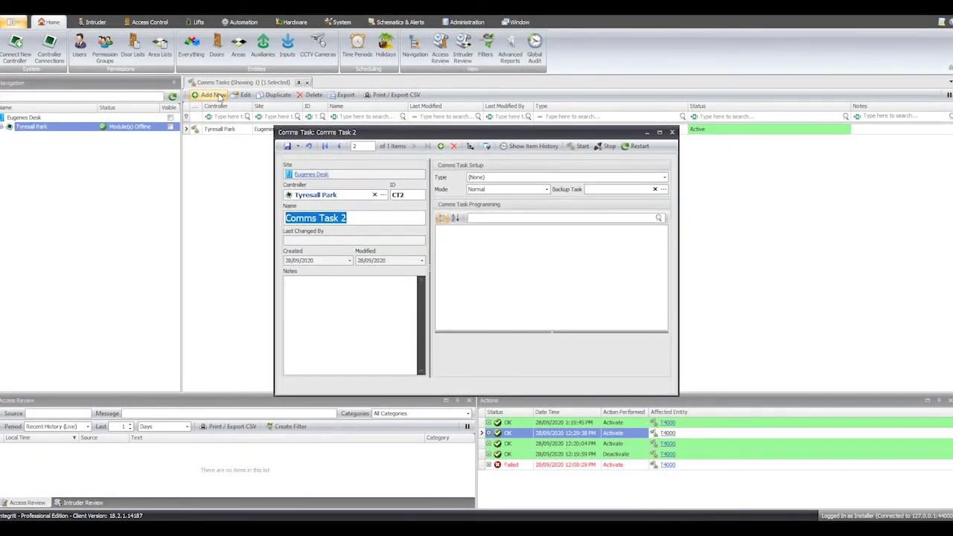
{"action": "type", "text": "T4000"}
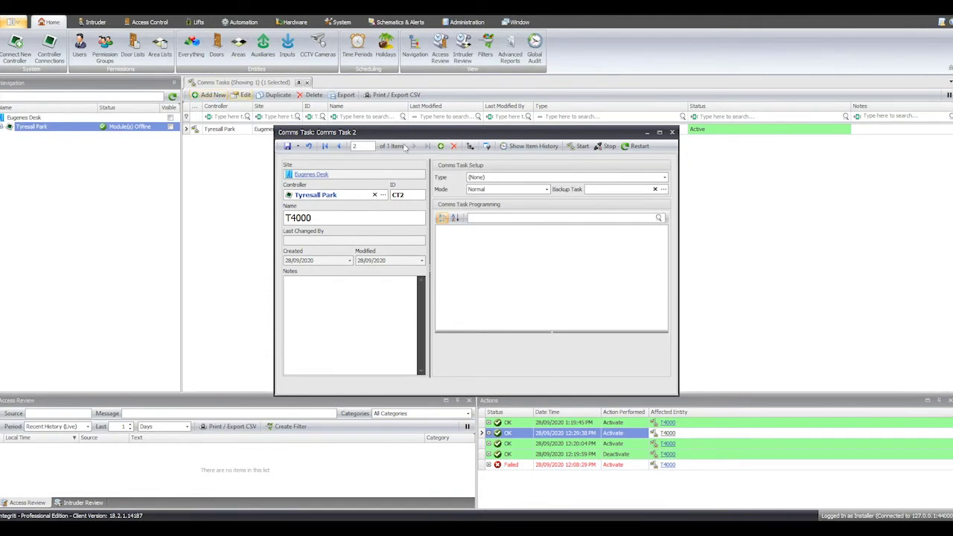
{"action": "left_click", "coordinate": [522, 179]}
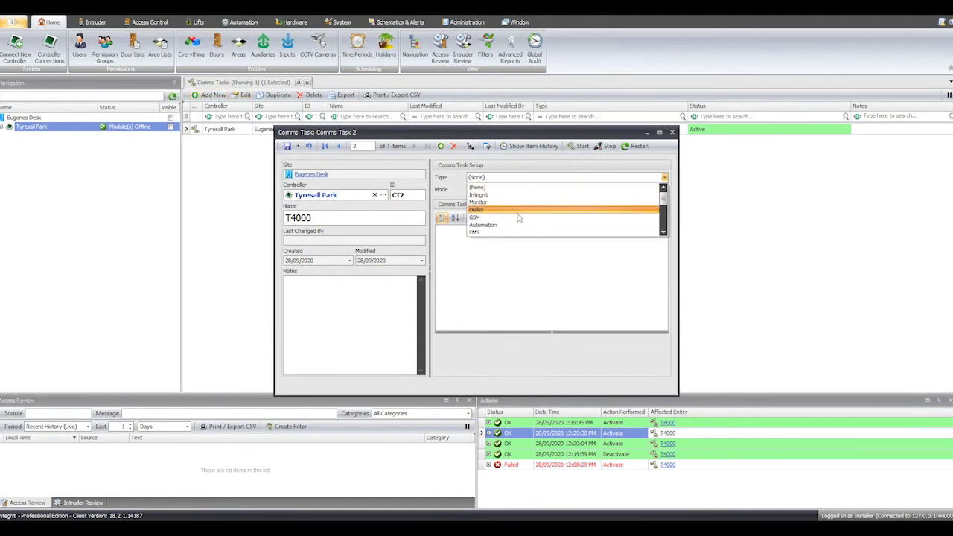
{"action": "left_click", "coordinate": [519, 216]}
{"action": "left_click", "coordinate": [533, 193]}
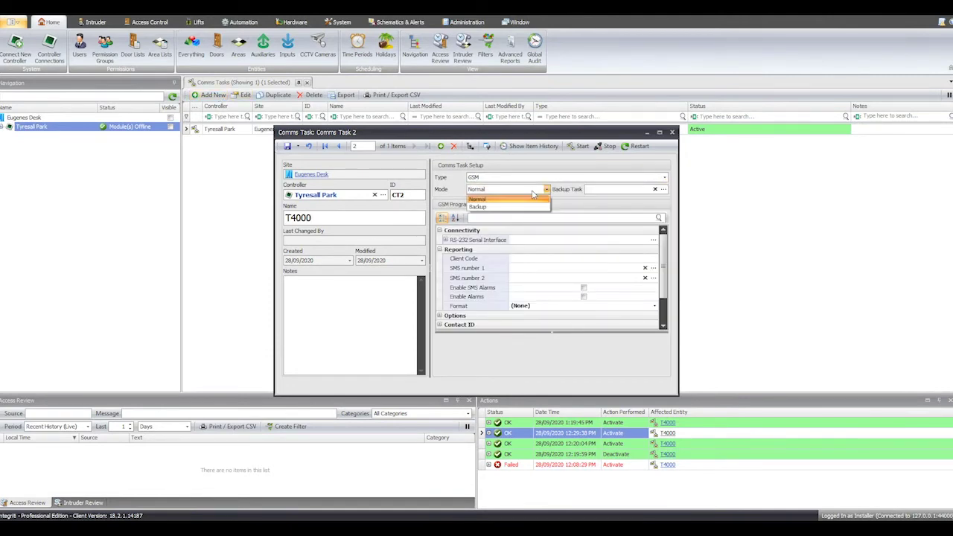
{"action": "left_click", "coordinate": [533, 194]}
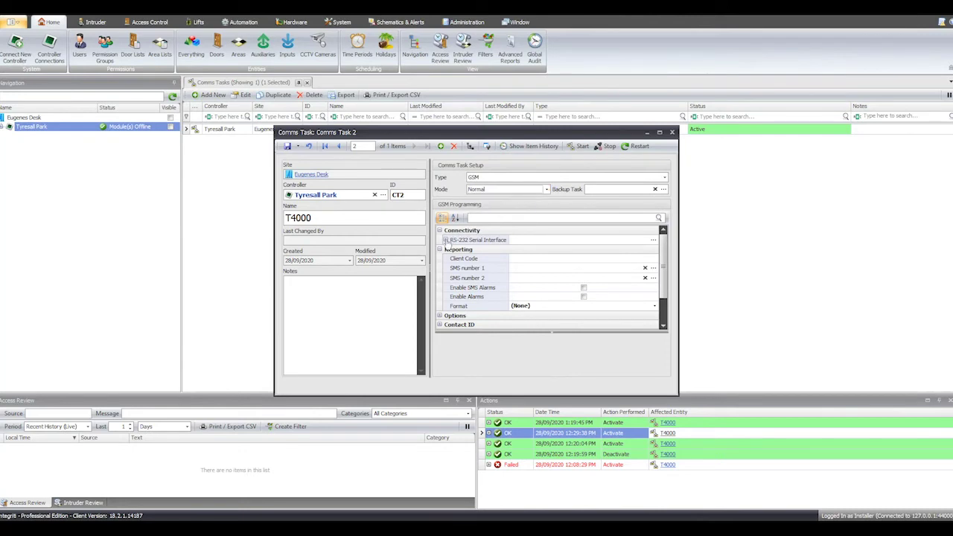
- Set the task's RS-232 serial interface to the Uart 0 serial channel at 1200 baud
{"action": "left_click", "coordinate": [445, 239]}
{"action": "left_click", "coordinate": [551, 250]}
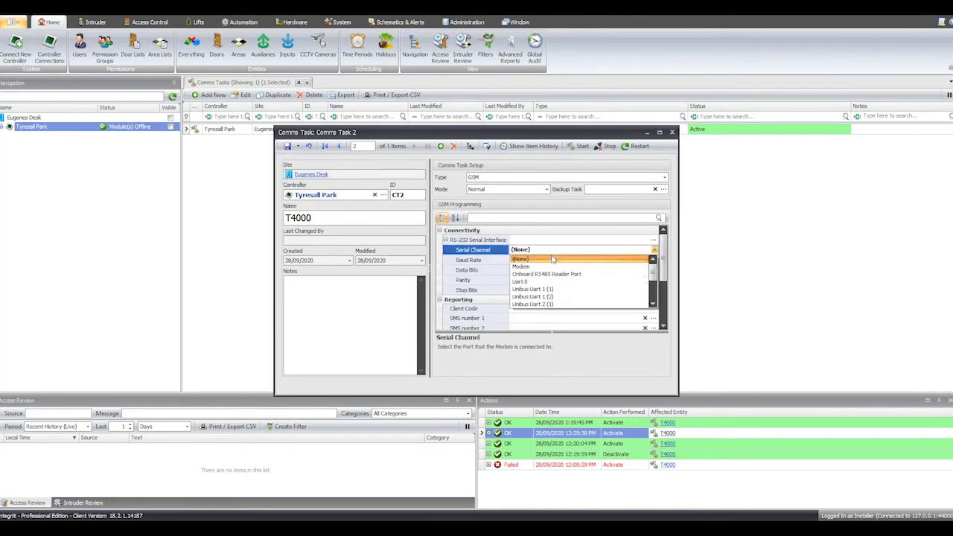
{"action": "left_click", "coordinate": [536, 281]}
{"action": "left_click", "coordinate": [564, 262]}
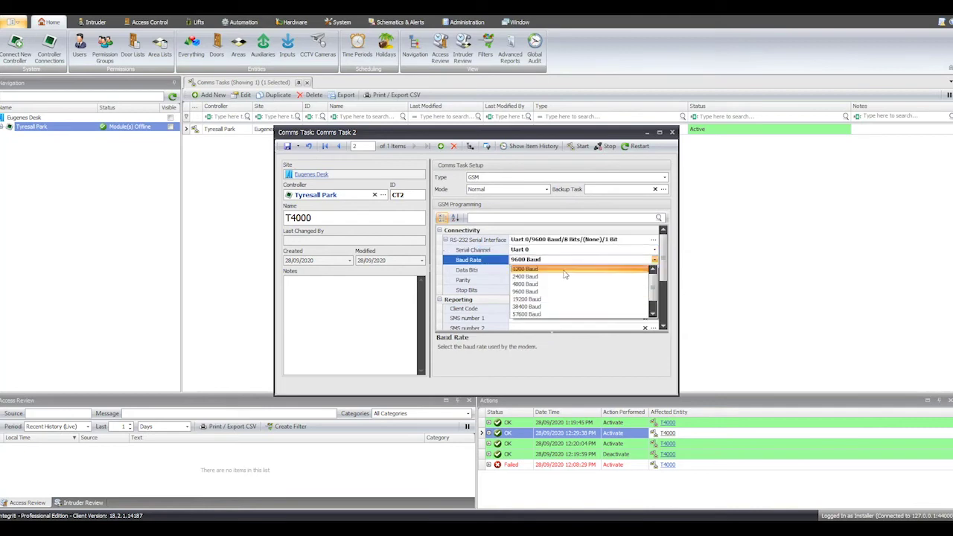
{"action": "left_click", "coordinate": [564, 274]}
- Enable alarms in the T4000 task's reporting settings and set the reporting format to IRFast
{"action": "left_click_drag", "start_coordinate": [659, 273], "coordinate": [662, 299]}
{"action": "left_click", "coordinate": [584, 293]}
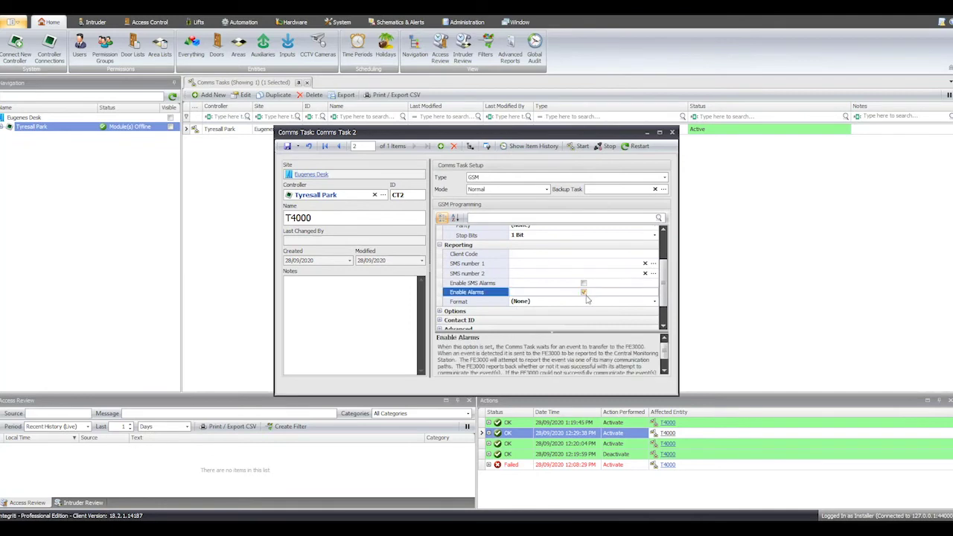
{"action": "left_click", "coordinate": [588, 302]}
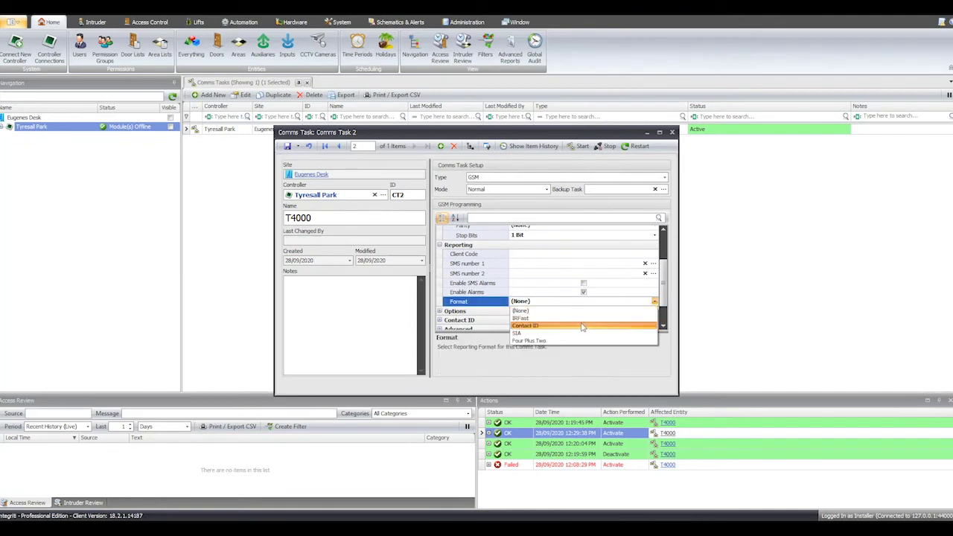
{"action": "left_click", "coordinate": [551, 317]}
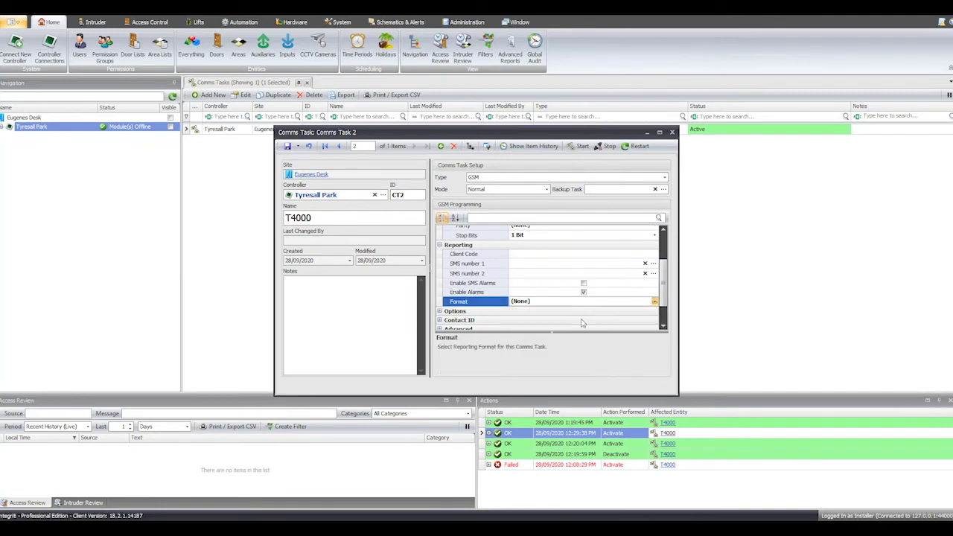
- Enable SMS error reply in the task's general options and Send Text in its IRFast options
{"action": "left_click", "coordinate": [439, 311]}
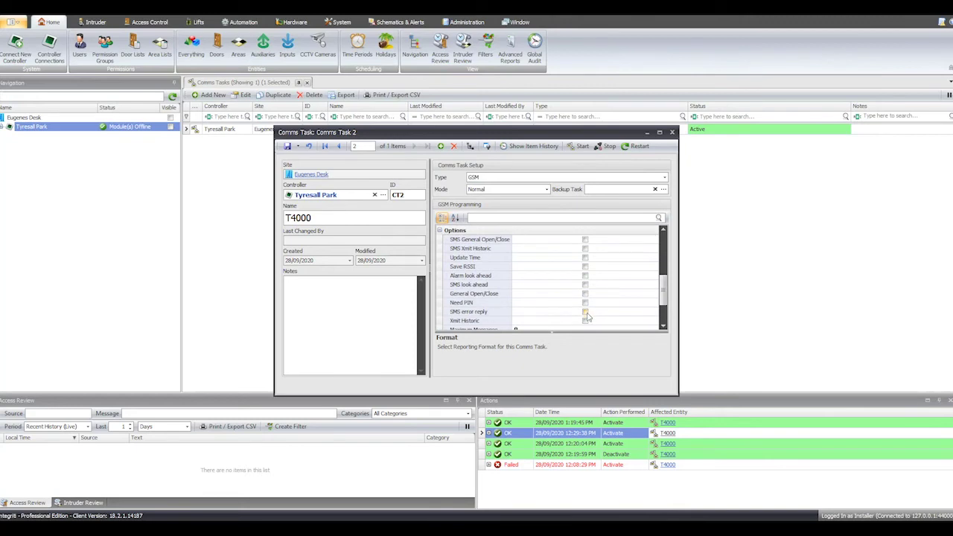
{"action": "left_click", "coordinate": [586, 314]}
{"action": "left_click", "coordinate": [439, 232]}
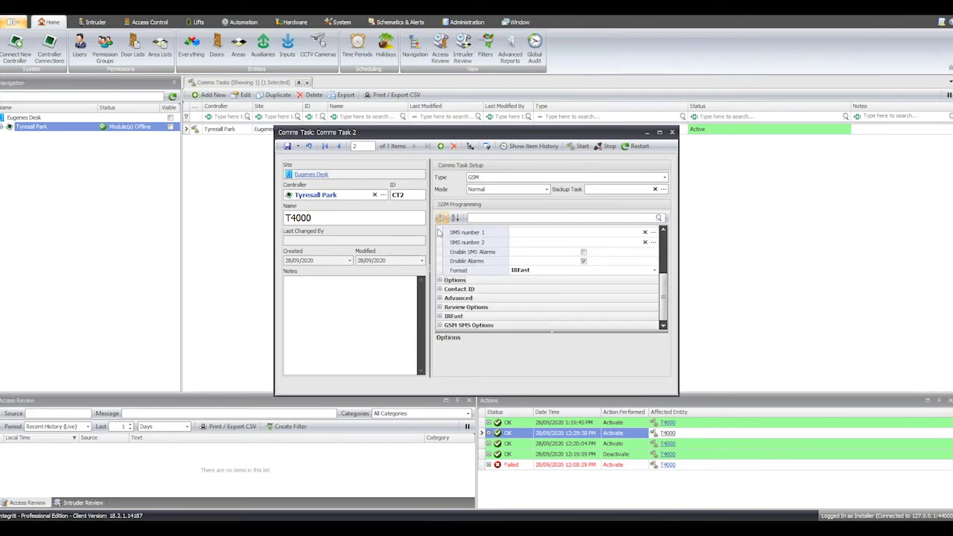
{"action": "left_click", "coordinate": [439, 319]}
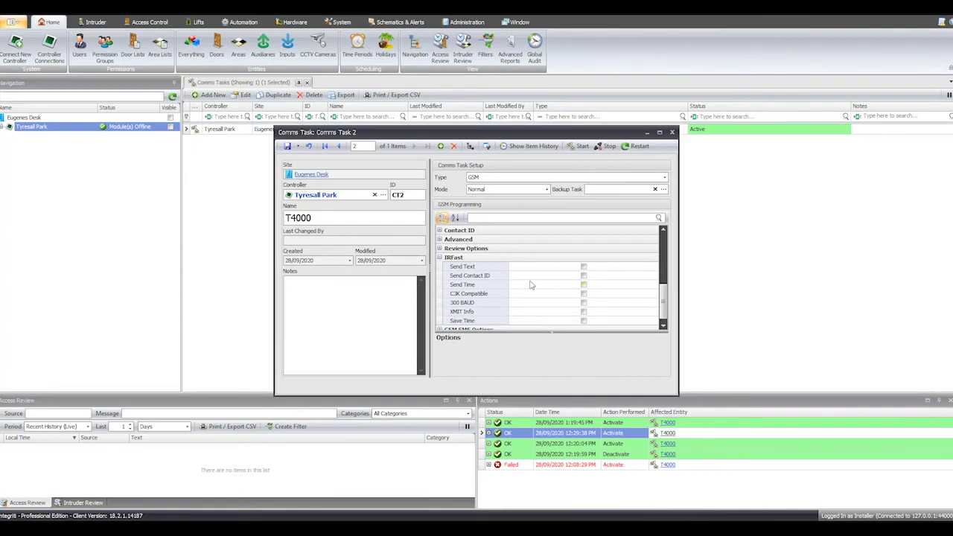
{"action": "left_click", "coordinate": [583, 267]}
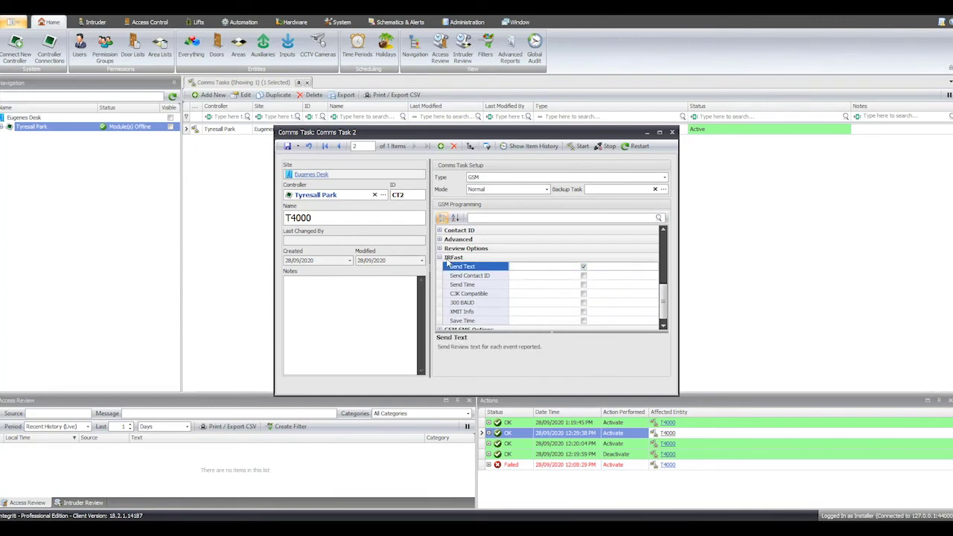
{"action": "left_click", "coordinate": [439, 258]}
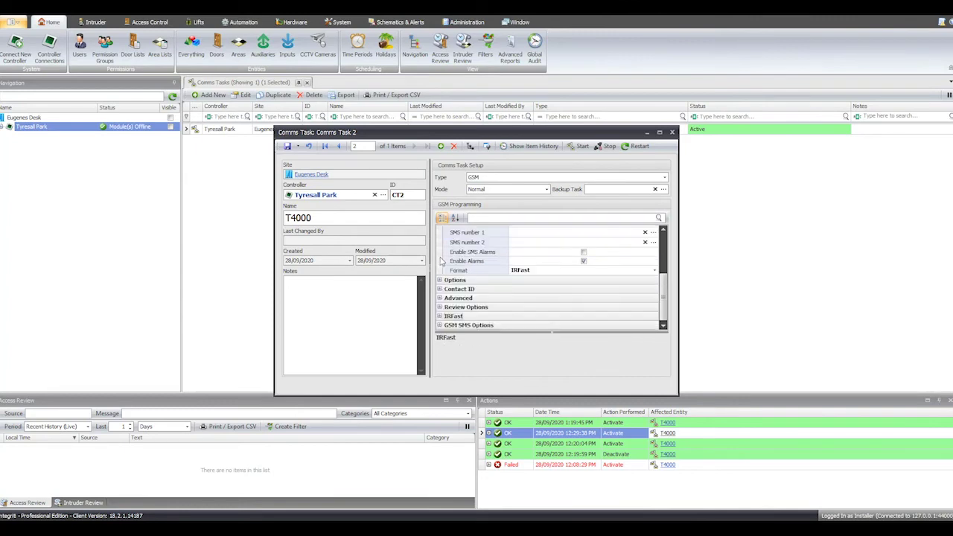
- Enable all GSM SMS options for the task, from Enable SMS Control and Allow Help through Allow Restricted Status
{"action": "left_click", "coordinate": [440, 326]}
{"action": "left_click", "coordinate": [583, 240]}
{"action": "left_click", "coordinate": [584, 248]}
{"action": "left_click", "coordinate": [584, 258]}
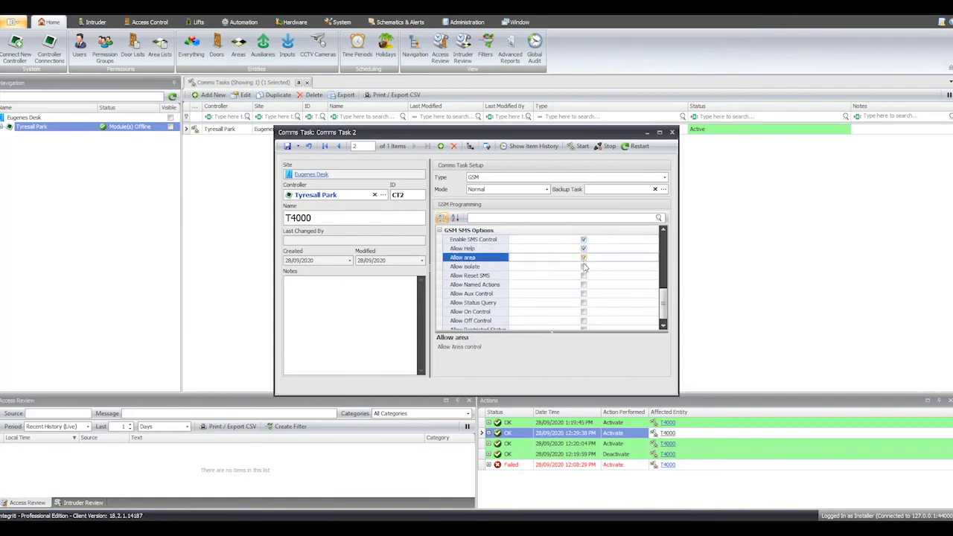
{"action": "left_click", "coordinate": [583, 266]}
{"action": "left_click", "coordinate": [584, 275]}
{"action": "left_click", "coordinate": [583, 284]}
{"action": "left_click", "coordinate": [583, 293]}
{"action": "left_click", "coordinate": [583, 303]}
{"action": "left_click", "coordinate": [583, 311]}
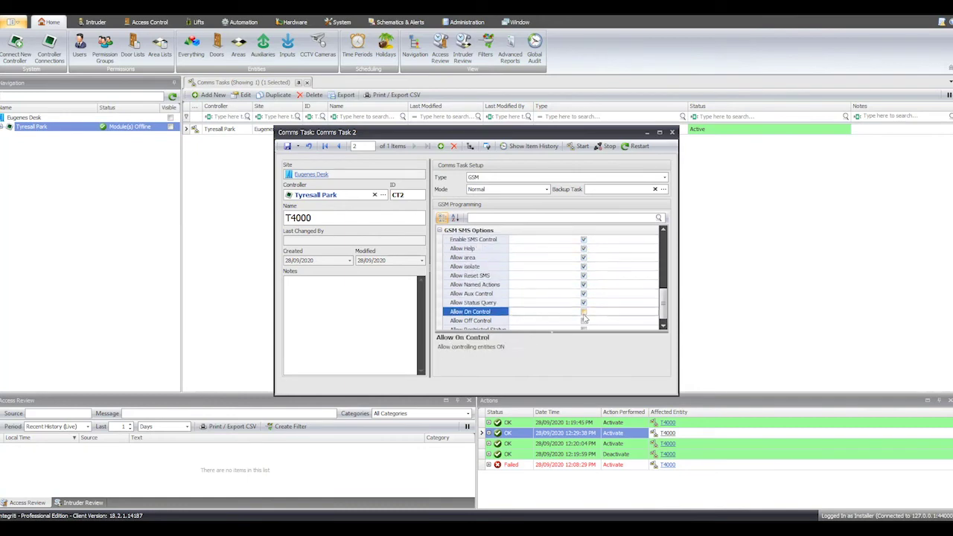
{"action": "left_click", "coordinate": [583, 320]}
{"action": "left_click", "coordinate": [584, 329]}
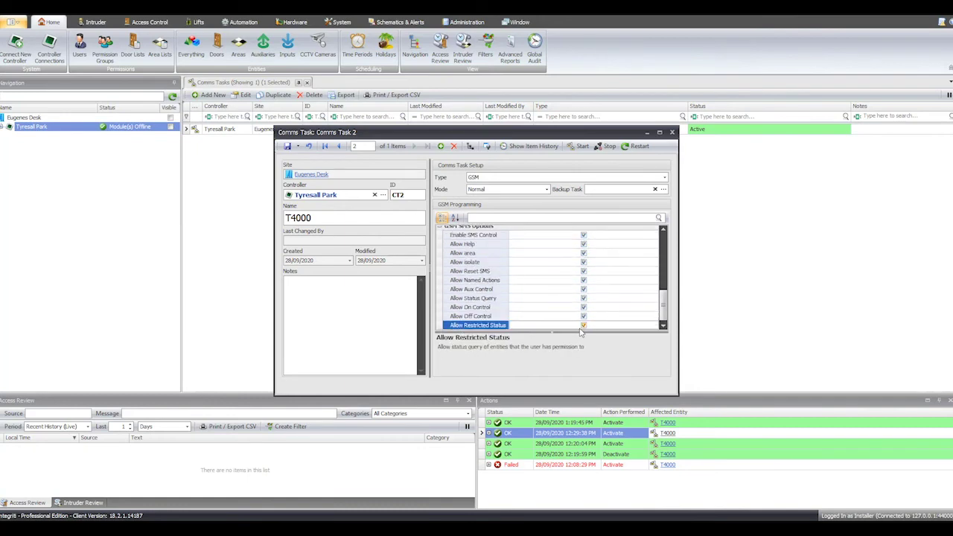
- Save the new GSM comms task, start it and close its editor
{"action": "left_click", "coordinate": [288, 147]}
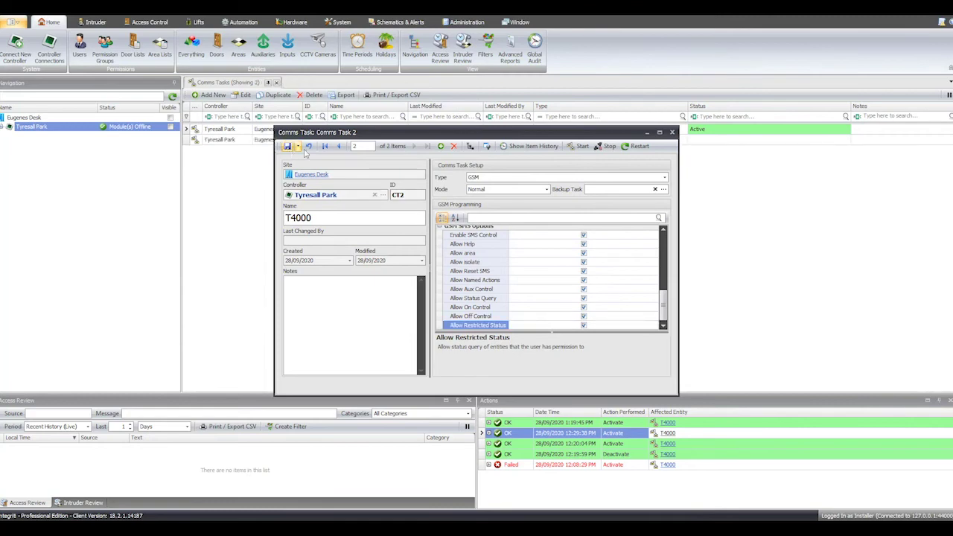
{"action": "left_click", "coordinate": [579, 147]}
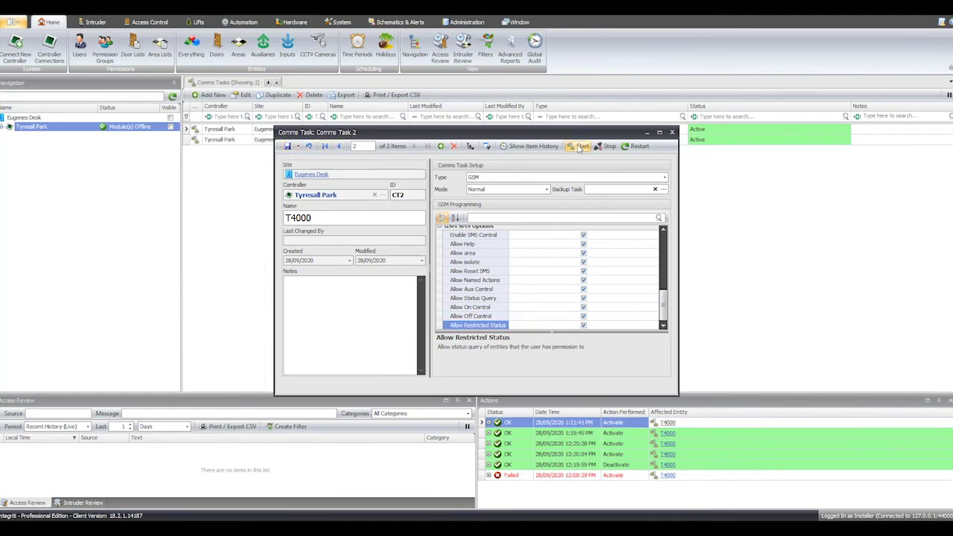
{"action": "left_click", "coordinate": [672, 131]}
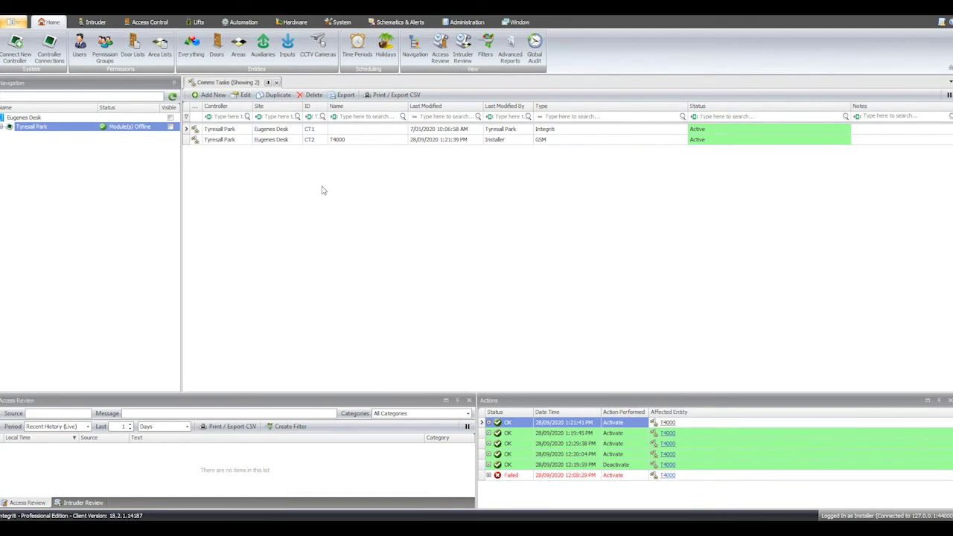
- Open the third user's record from the users list and view the permissions in its primary permission group, Manager
{"action": "left_click", "coordinate": [80, 47]}
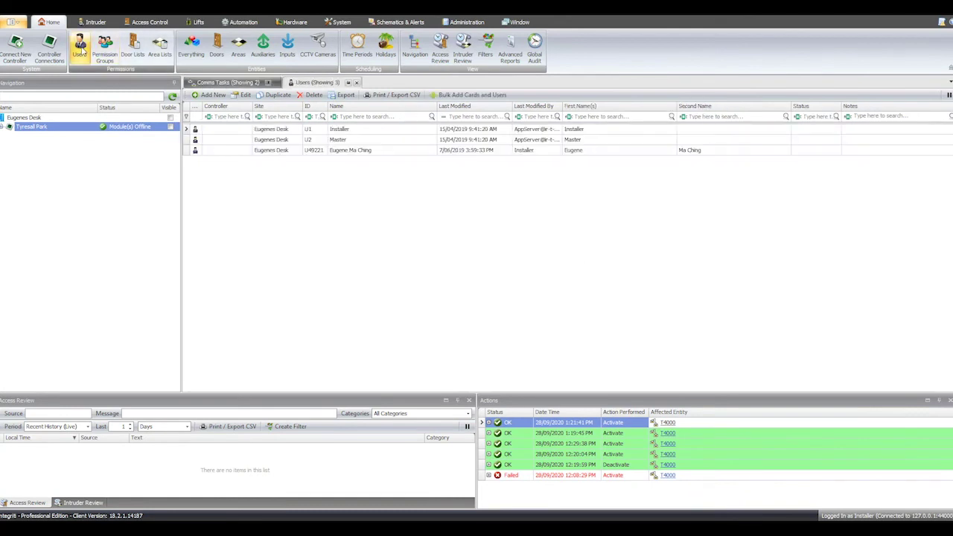
{"action": "left_click", "coordinate": [393, 149]}
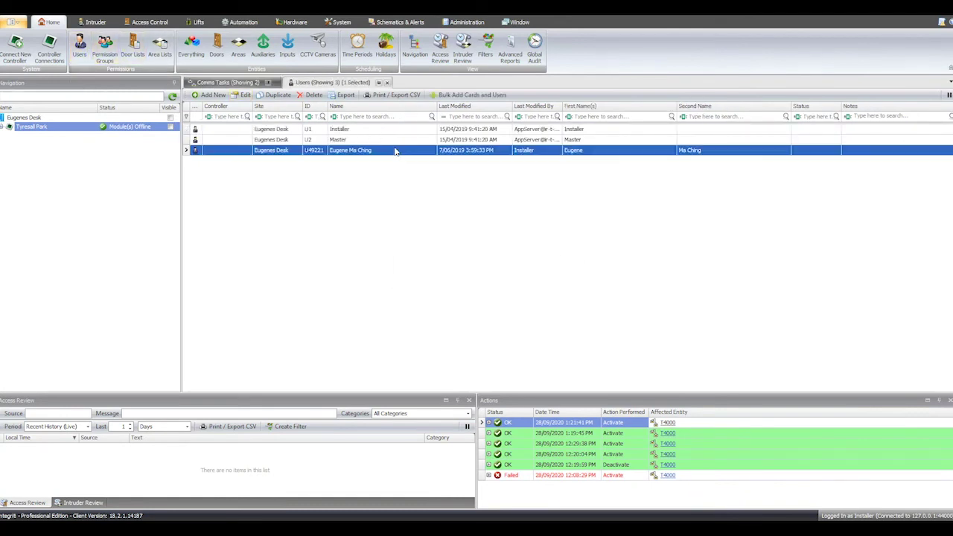
{"action": "double_click", "coordinate": [395, 151]}
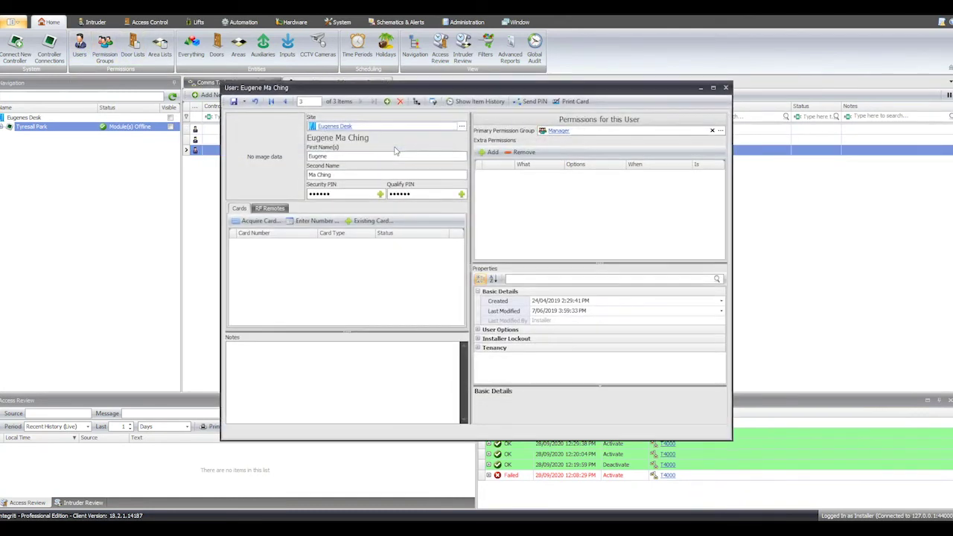
{"action": "left_click", "coordinate": [558, 131]}
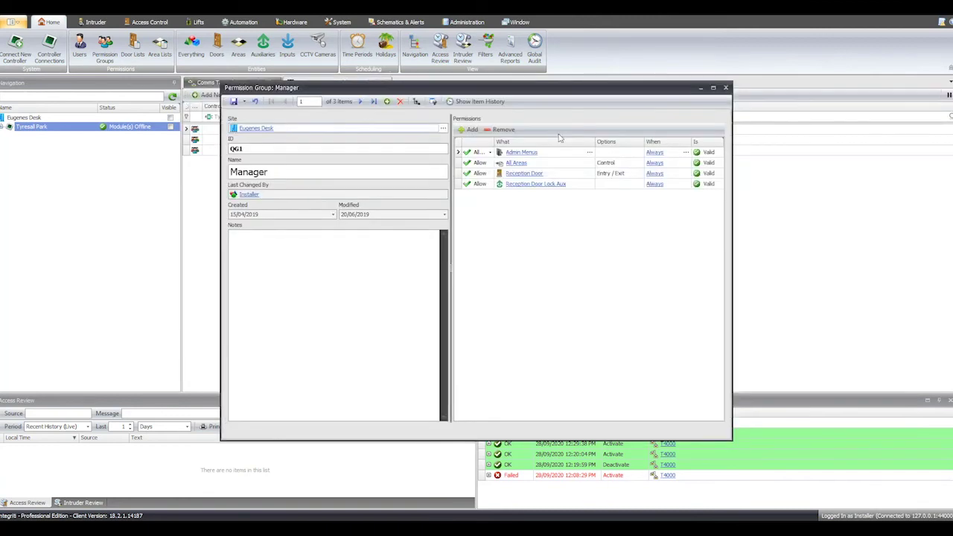
- Open the Manager group's Admin Menus menu group and examine its Remote Access Permissions
{"action": "left_click", "coordinate": [526, 154]}
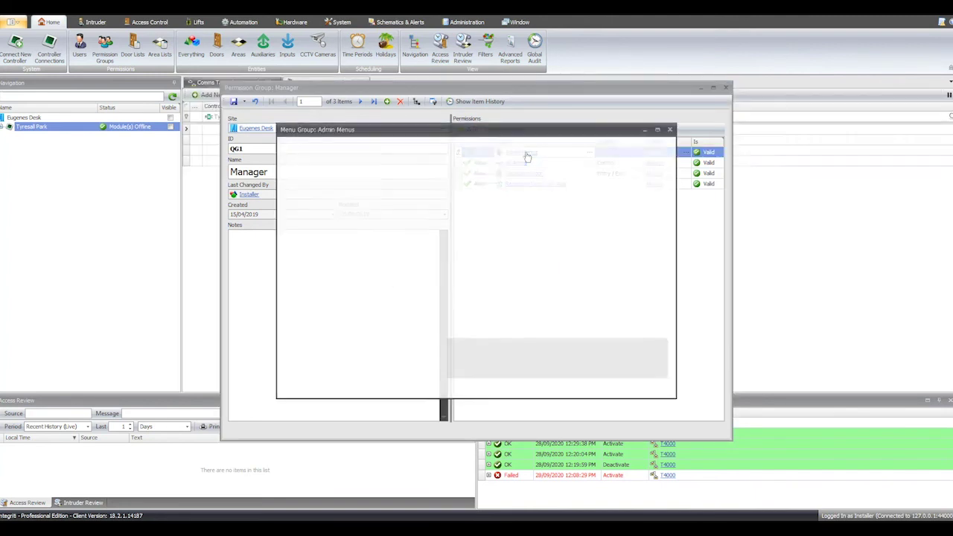
{"action": "scroll", "coordinate": [663, 222], "scroll_direction": "down", "scroll_amount": 3}
{"action": "left_click", "coordinate": [451, 300]}
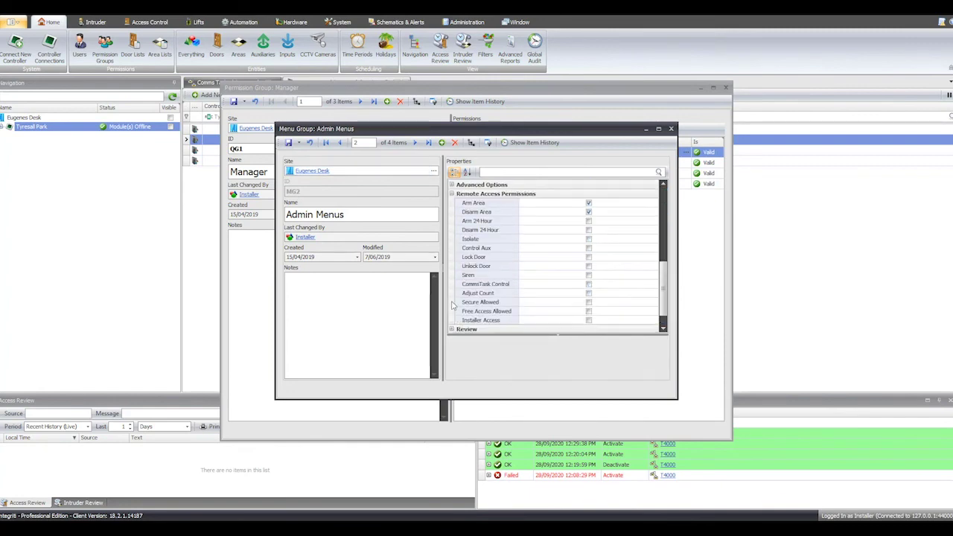